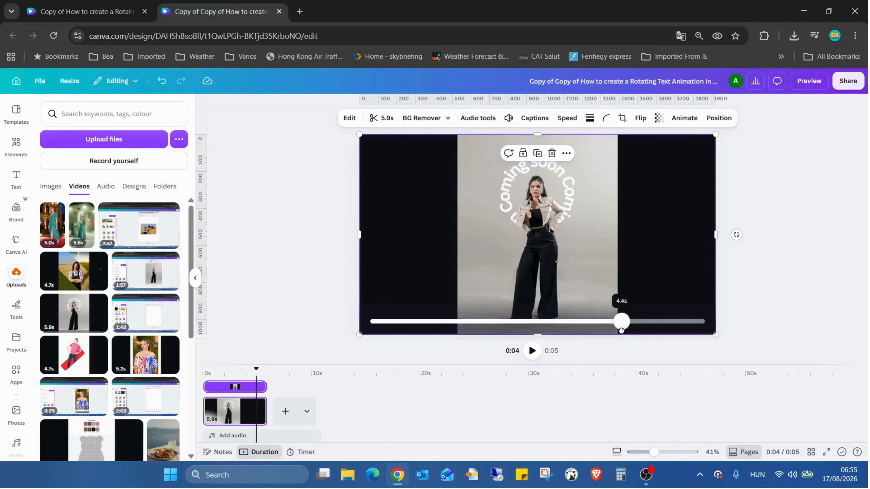
Generate automatic captions in the Classic style for the 5.9-second video clip.
left_click(541, 246)
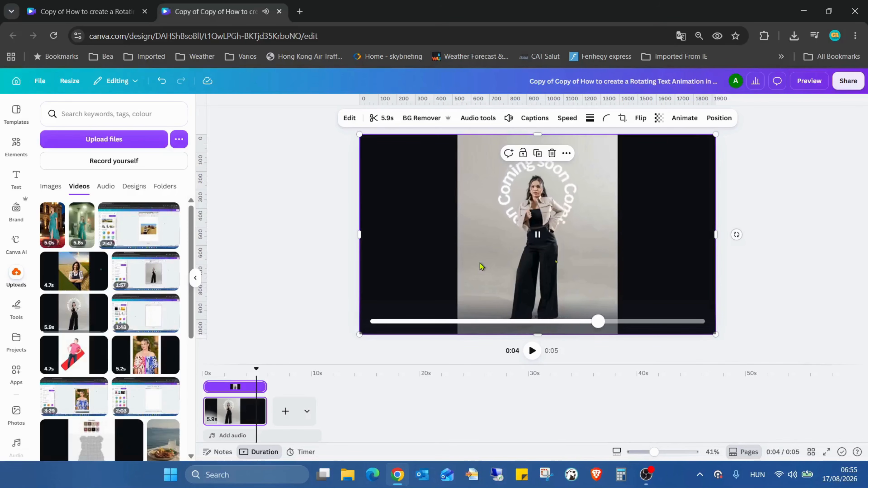
left_click(808, 232)
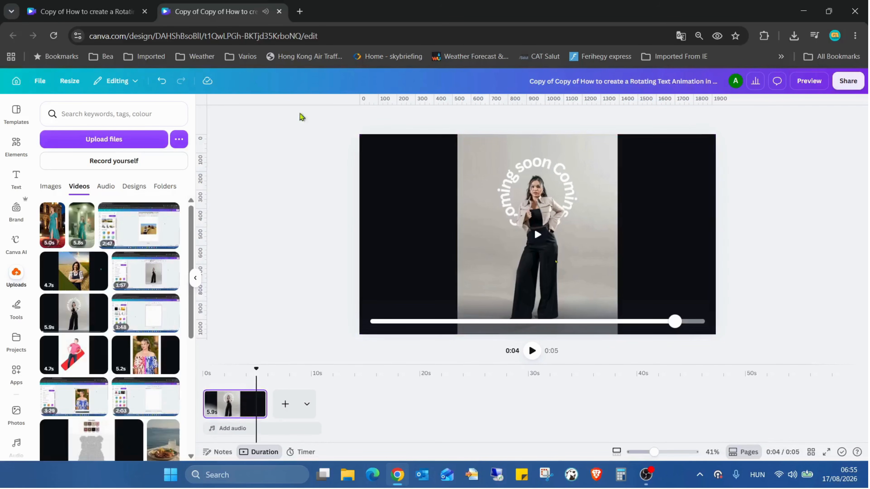
left_click(17, 178)
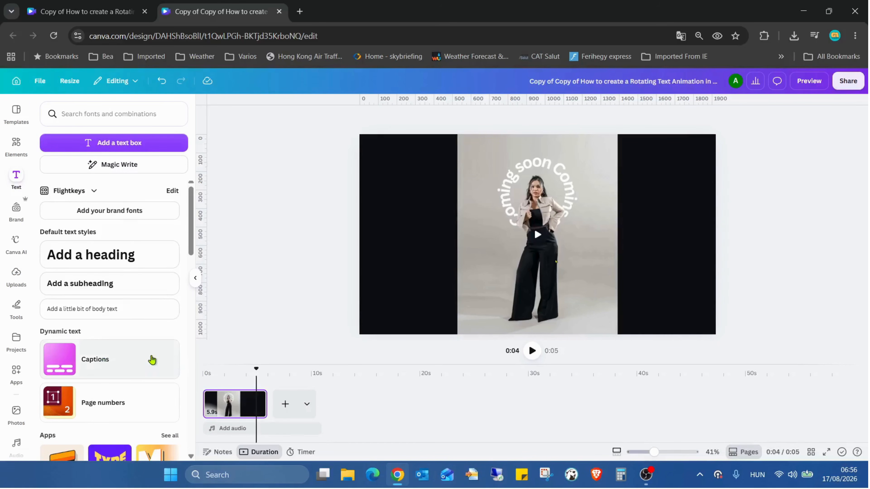
left_click(135, 357)
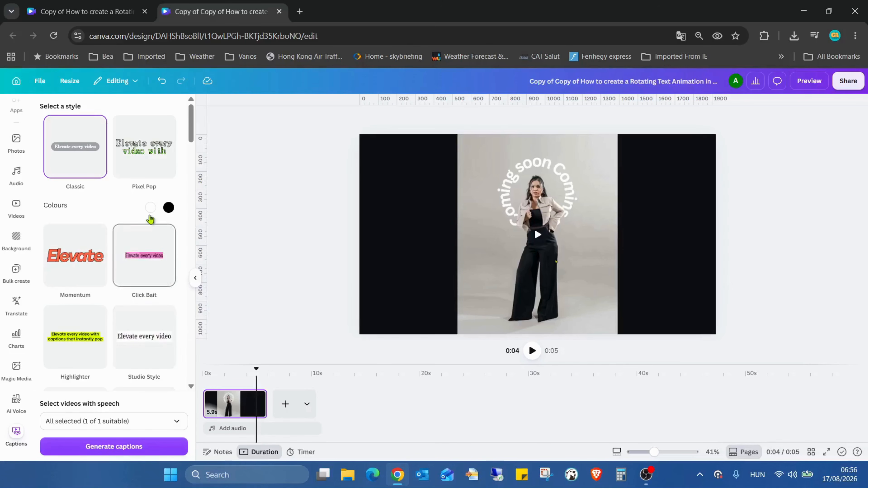
scroll(164, 218, "down", 10)
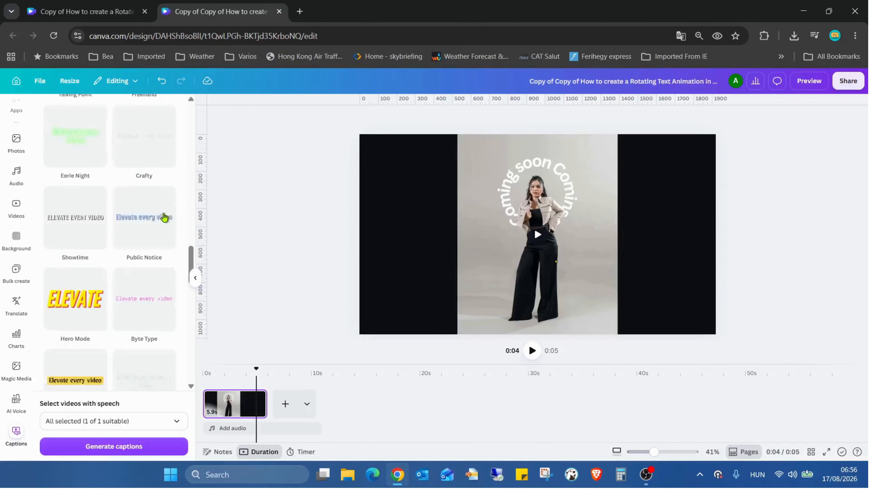
scroll(164, 218, "down", 5)
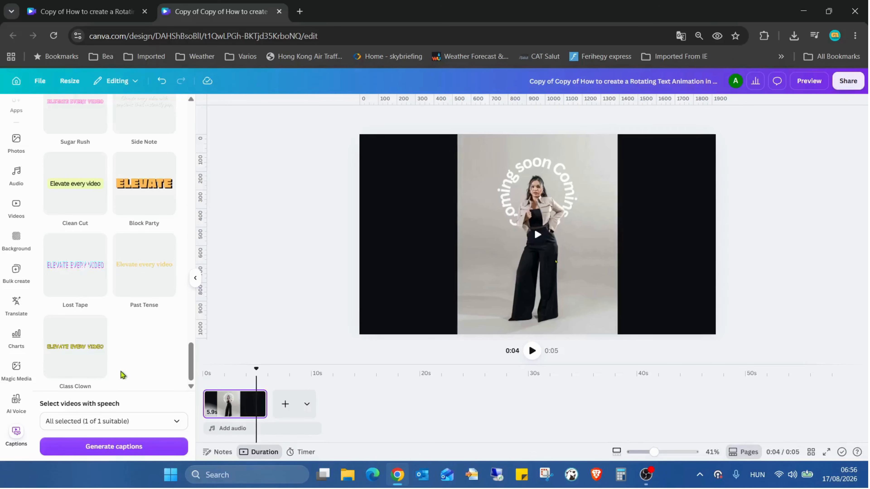
left_click(183, 425)
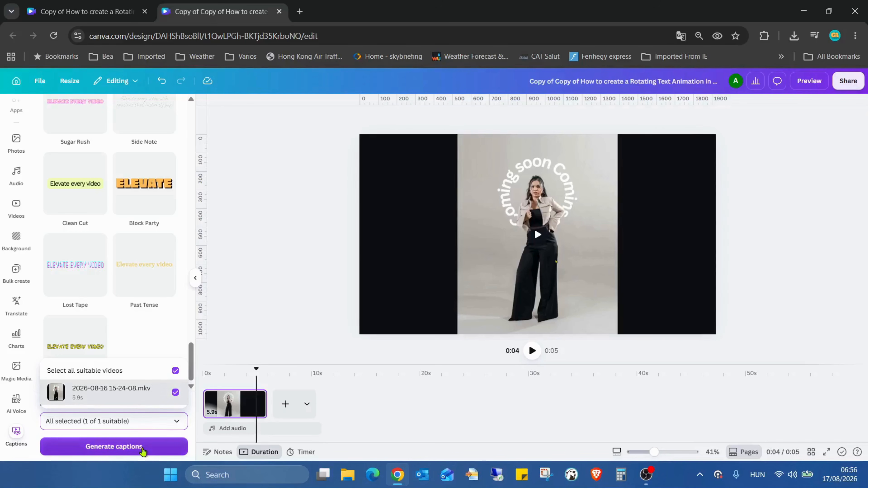
left_click(141, 448)
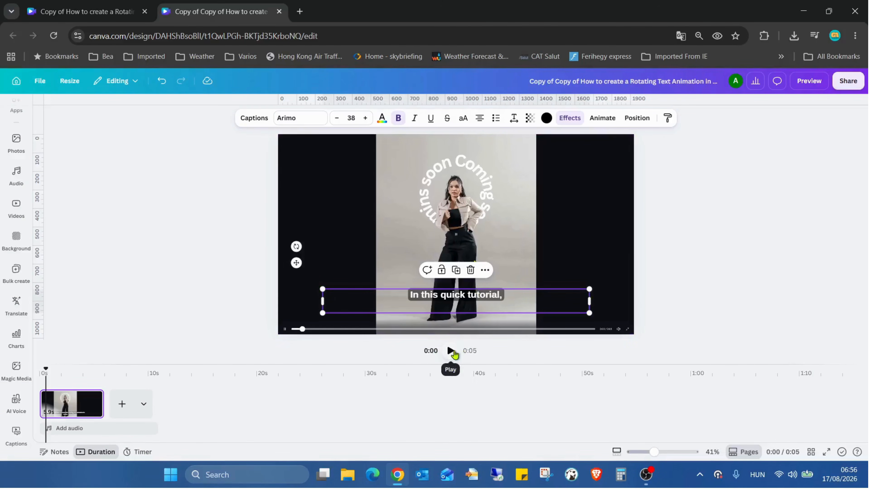
Play the captioned video and review the caption transcript and the available caption styles.
left_click(452, 351)
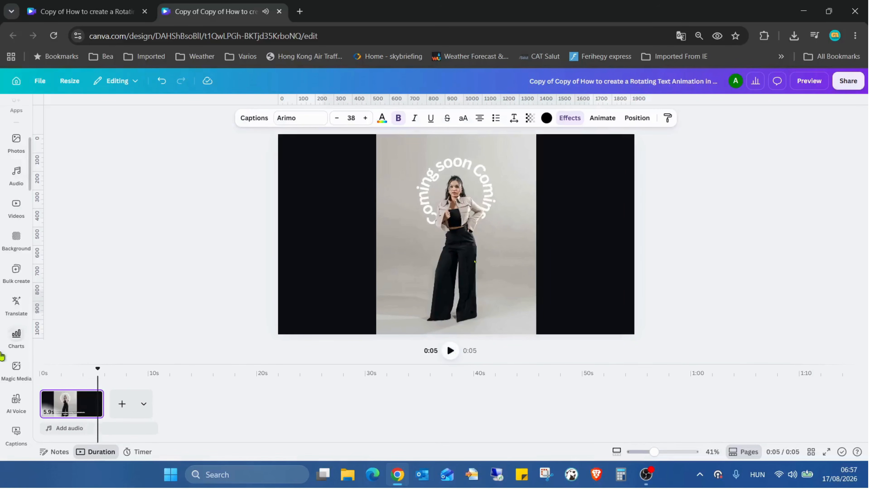
left_click_drag(98, 369, 49, 374)
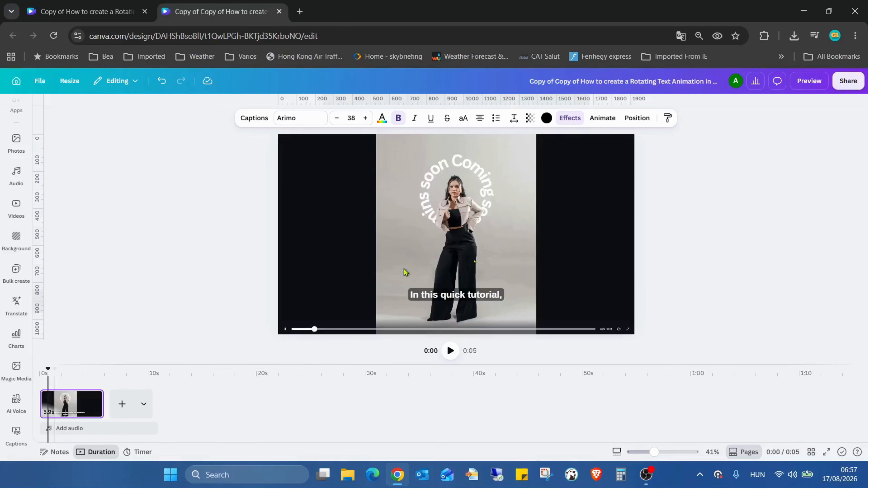
left_click(456, 295)
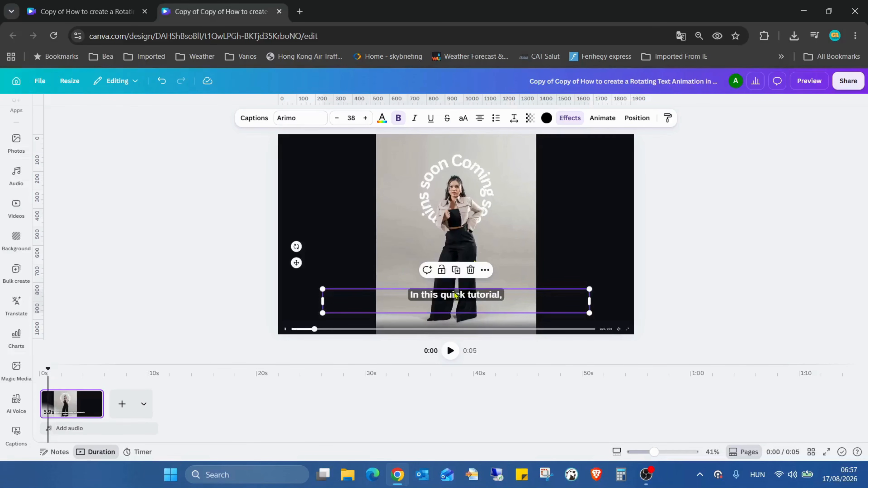
left_click(253, 118)
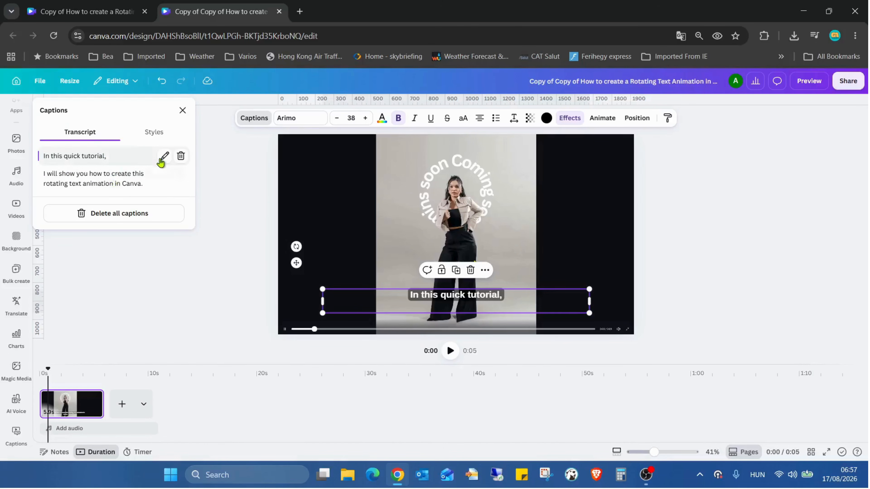
left_click(154, 135)
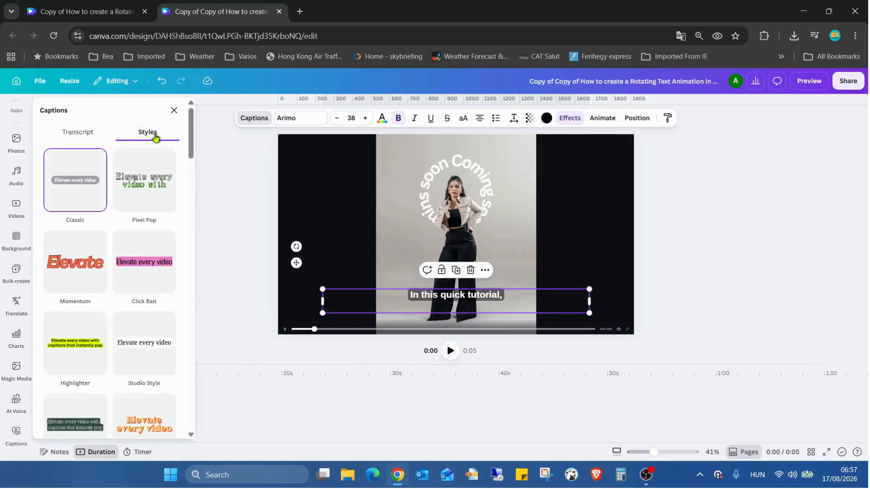
left_click(88, 135)
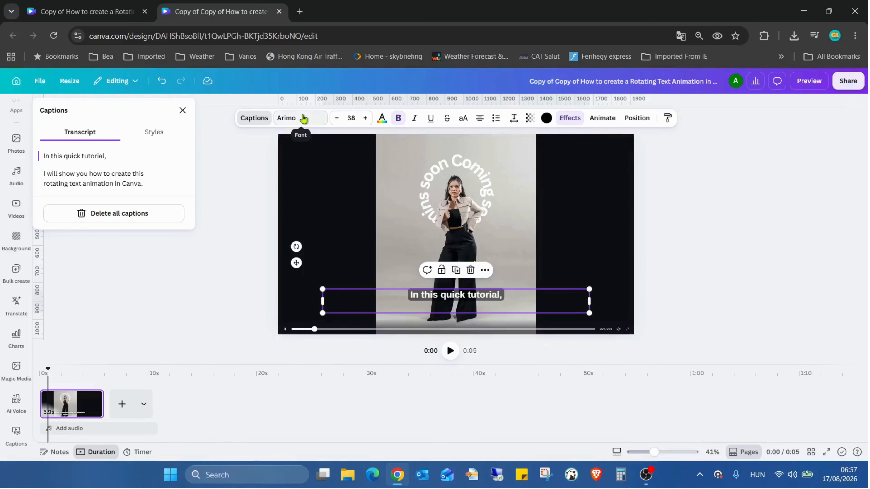
Set the caption font size to 64, then scale the caption box up to the full page width, reaching size 85.3.
left_click(351, 118)
scroll(349, 233, "down", 3)
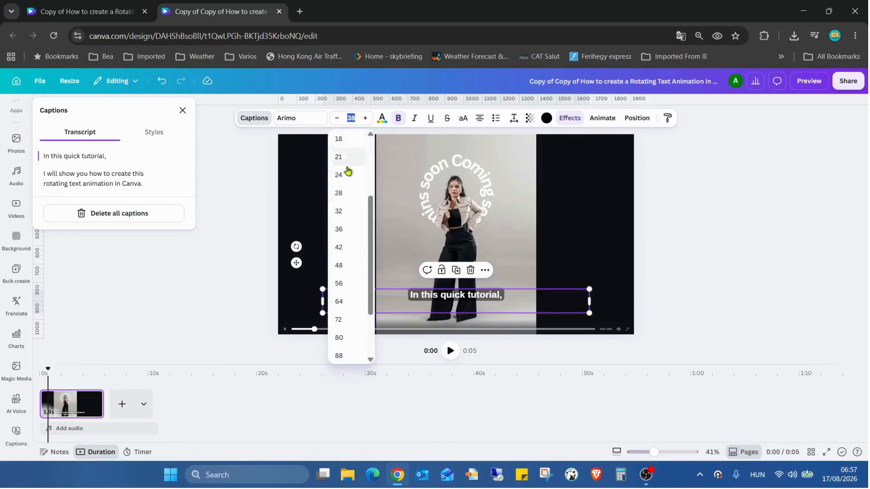
left_click(356, 306)
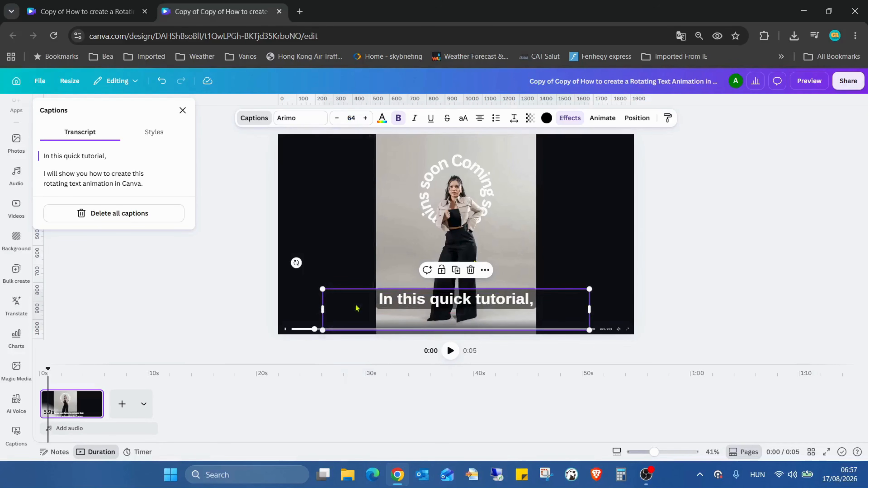
left_click_drag(322, 289, 277, 271)
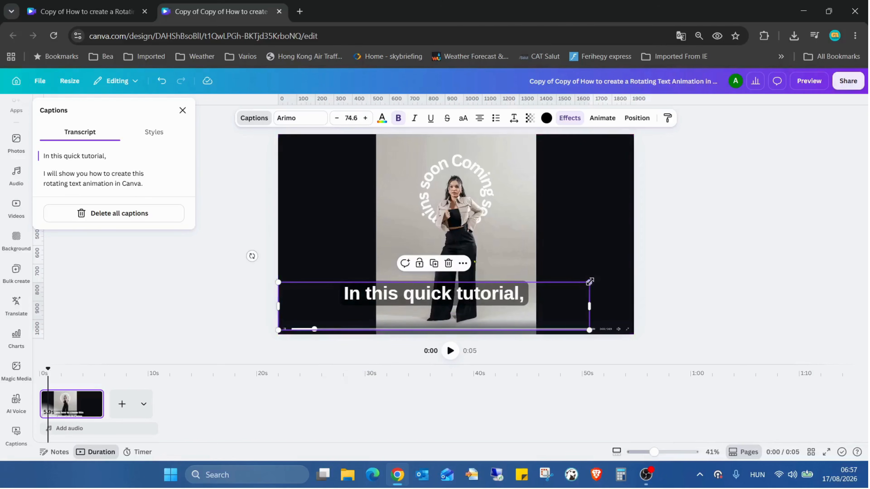
left_click_drag(590, 284, 631, 255)
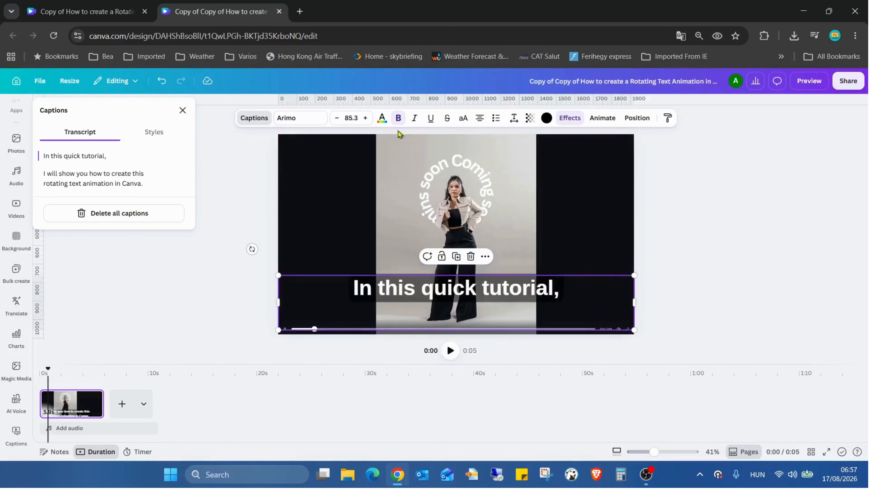
Colour the caption text yellow and replace its background effect with a black Outline effect.
left_click(382, 118)
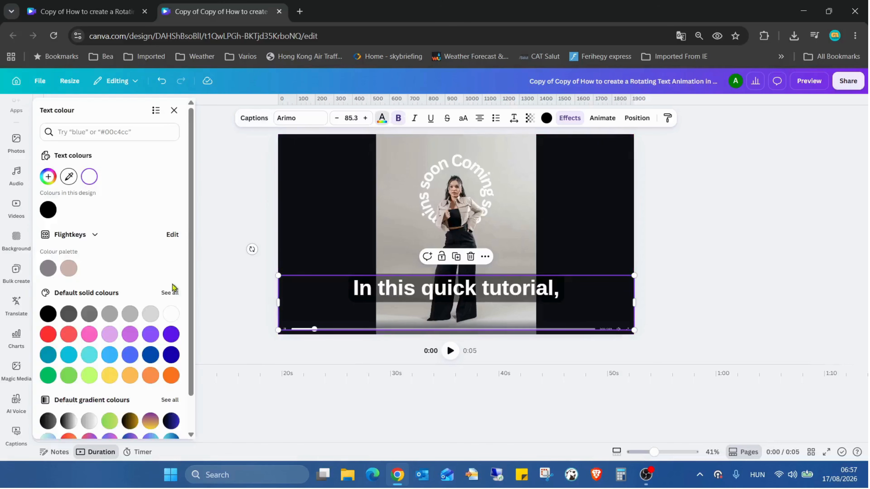
left_click(110, 375)
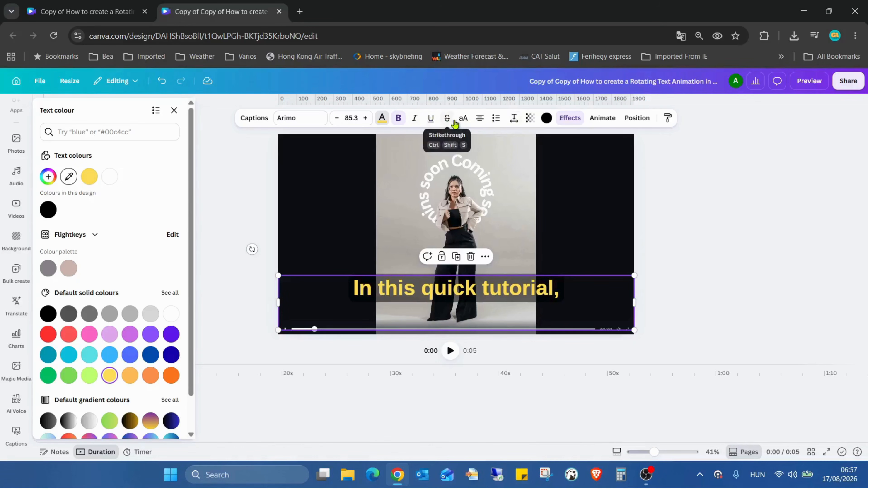
left_click(546, 120)
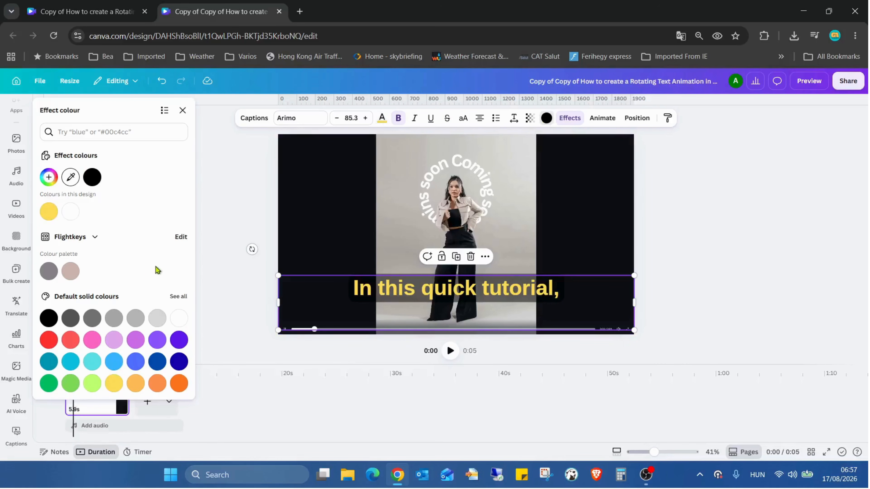
left_click(563, 120)
scroll(65, 260, "up", 3)
left_click(66, 196)
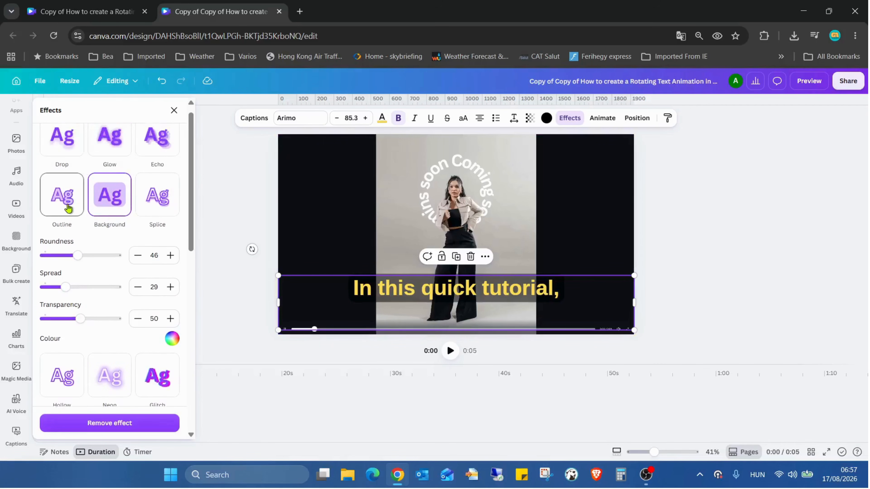
left_click(172, 275)
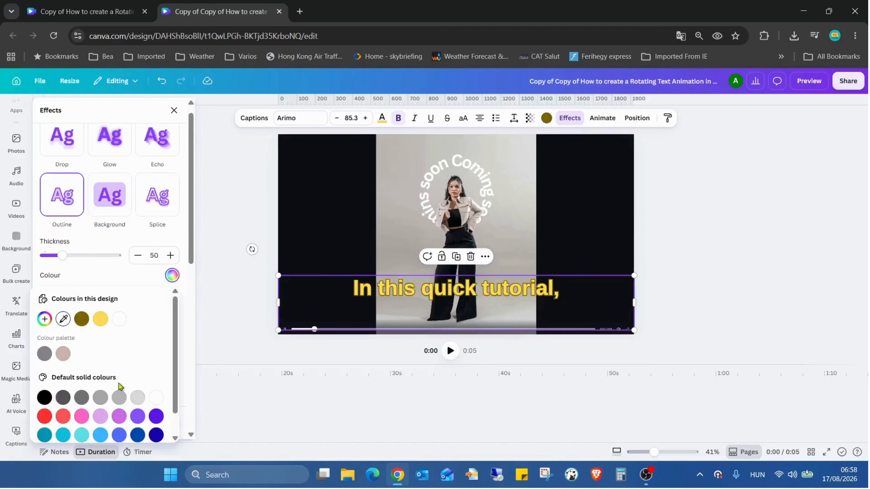
left_click(49, 394)
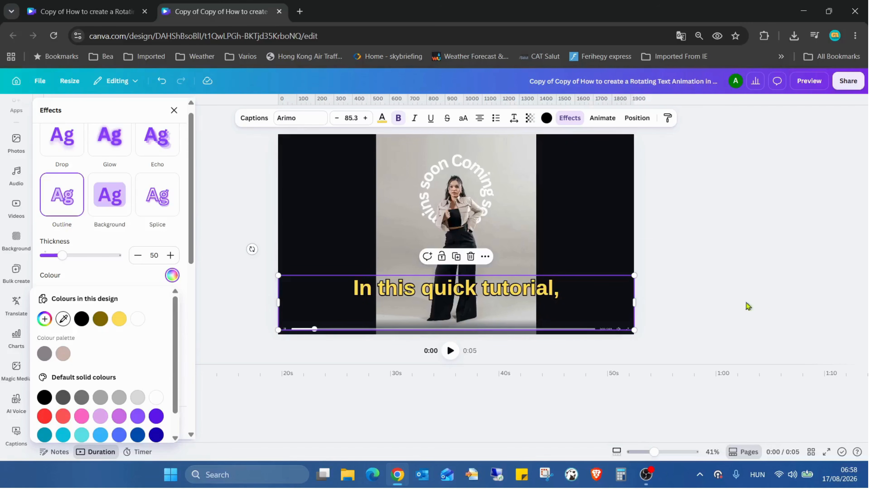
Try the Reveal, Highlight and Snake caption animations on the captions.
left_click(600, 118)
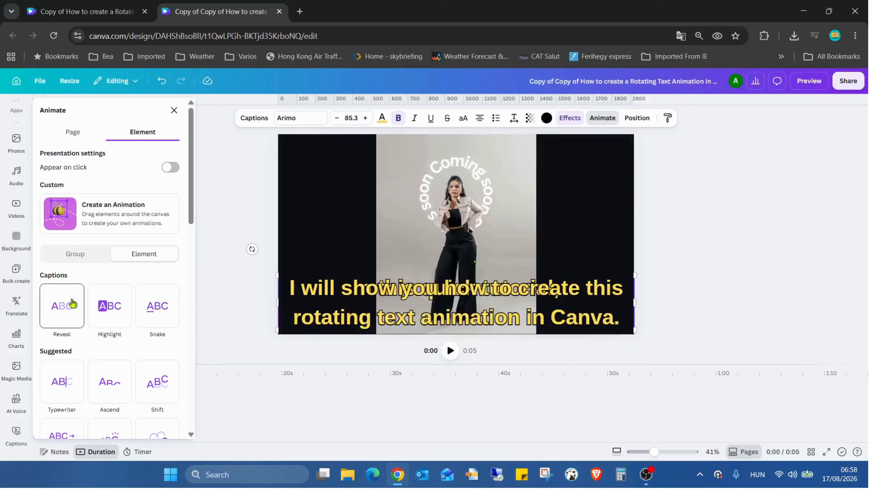
left_click(68, 307)
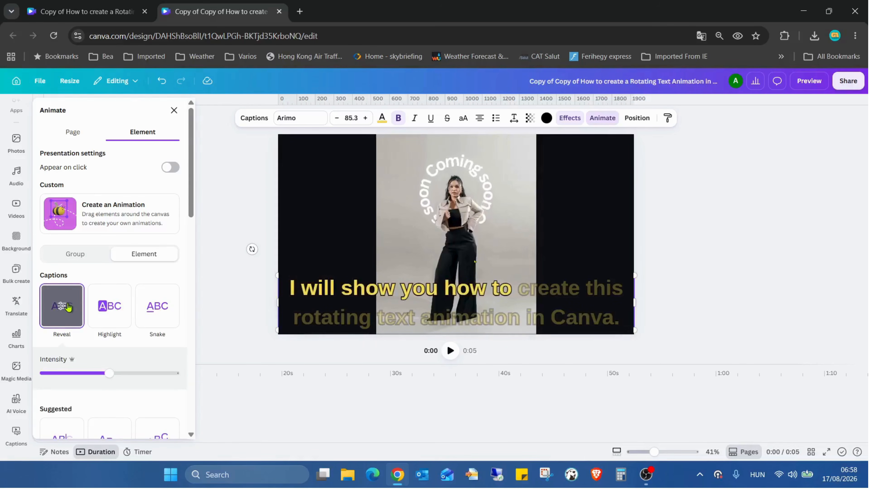
left_click(121, 306)
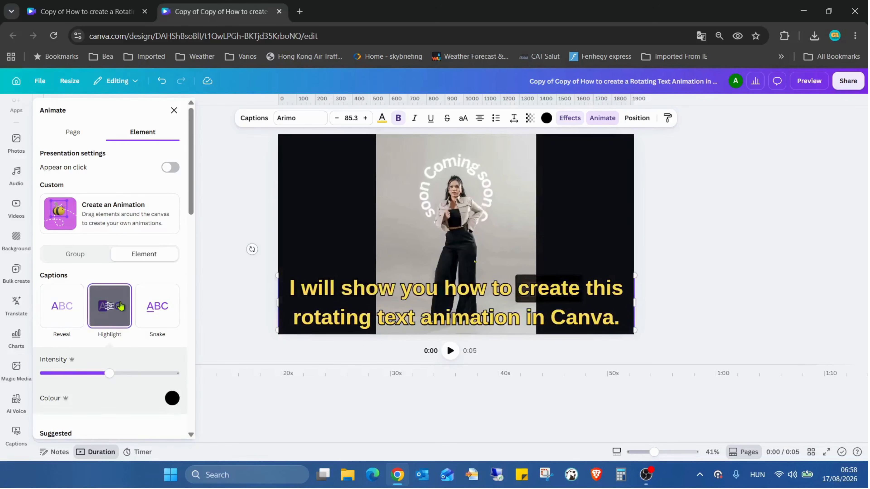
left_click(167, 305)
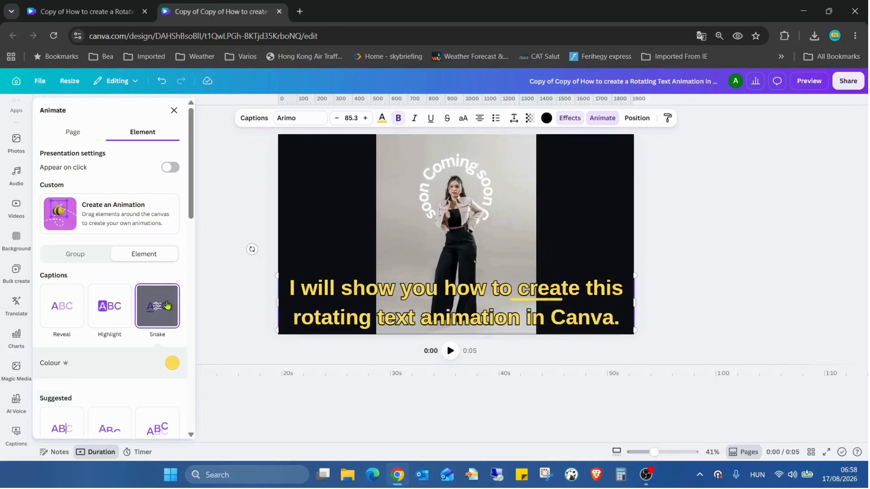
Apply the Highlight caption animation with a red highlight colour and preview the video in full screen.
left_click(115, 308)
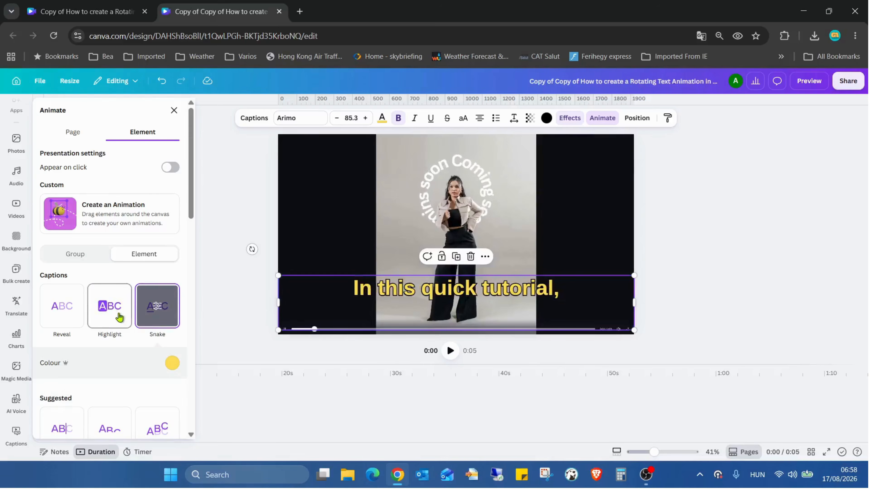
left_click(172, 398)
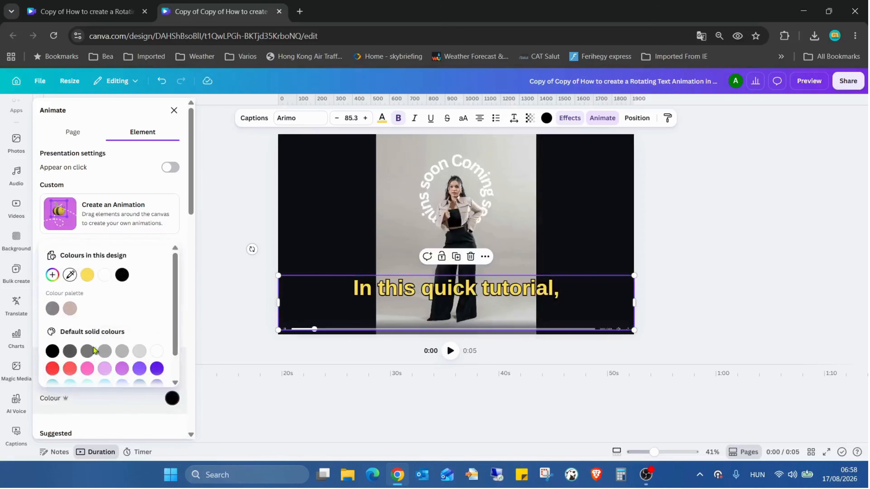
left_click(53, 369)
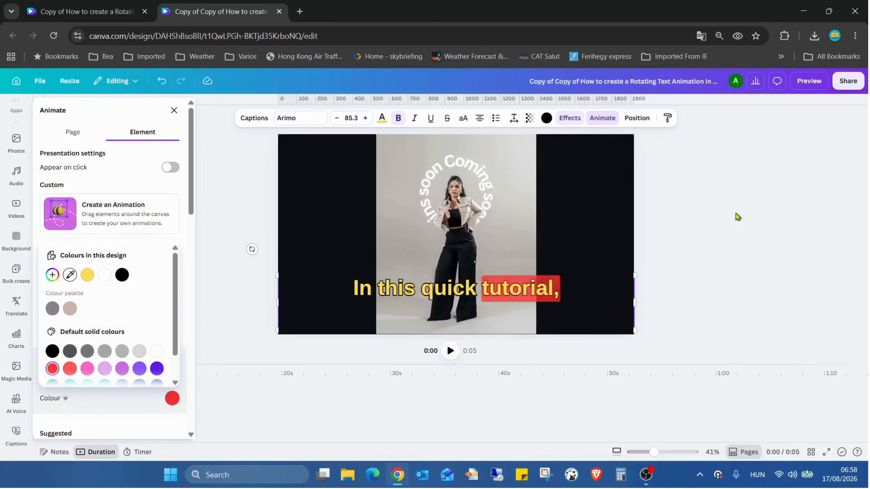
key("Escape")
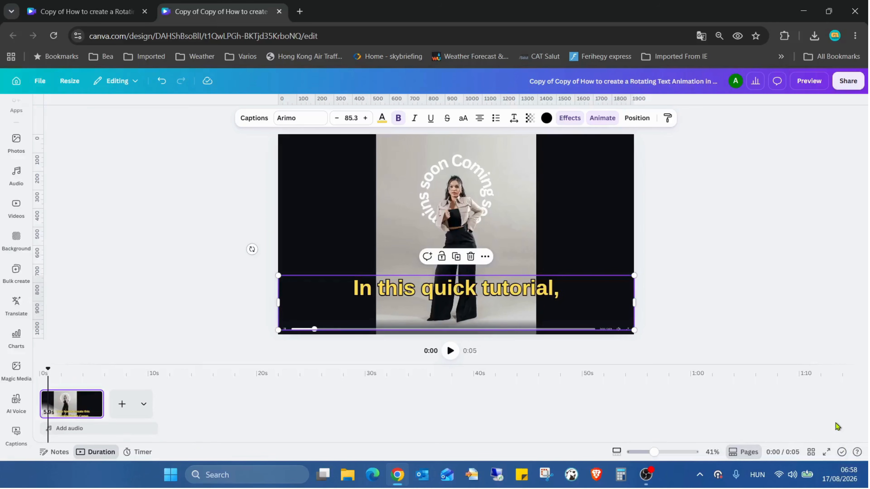
left_click(826, 452)
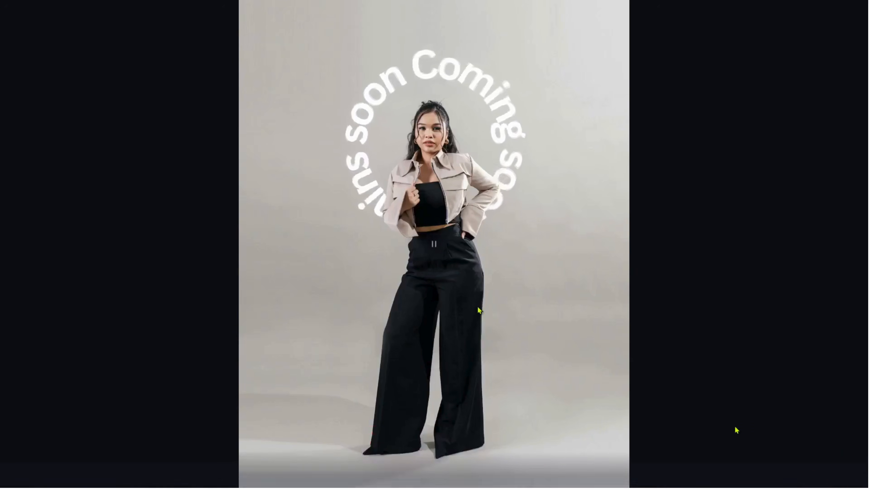
key("Escape")
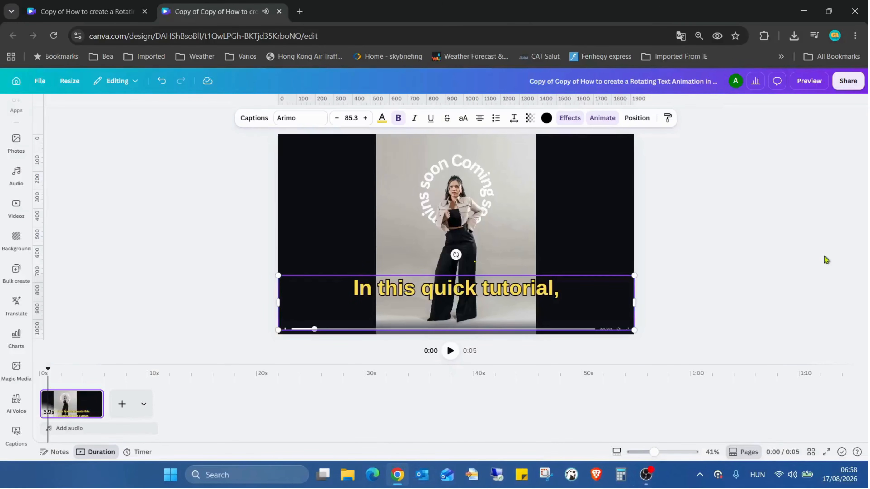